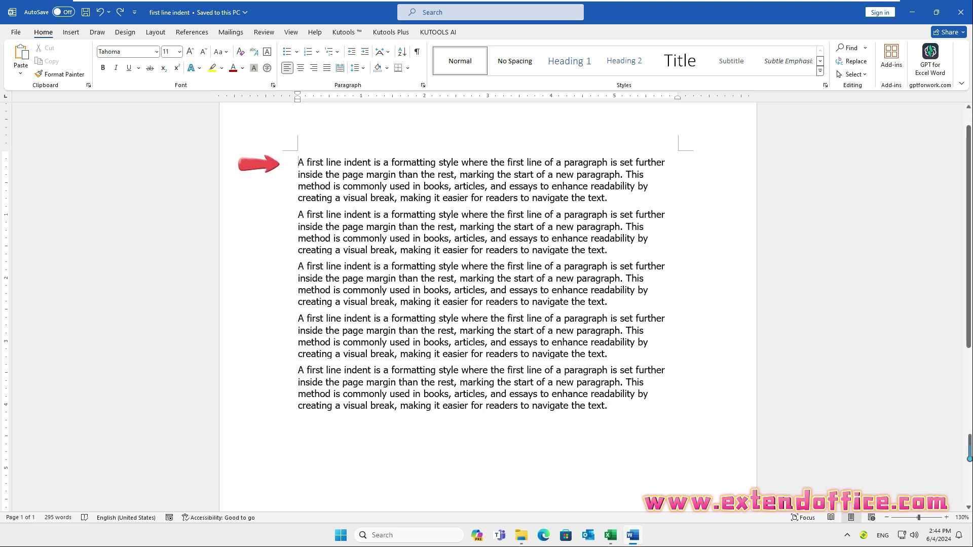
# Step: Indent the first line of each of the five paragraphs by one Tab stop
pyautogui.press('Tab')
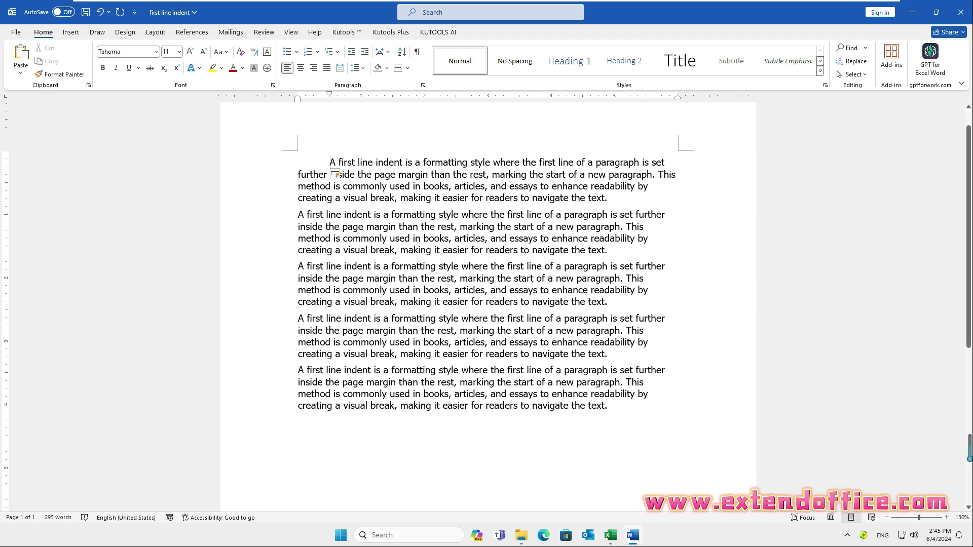
pyautogui.hotkey('ctrl', 'Down')
pyautogui.press('Tab')
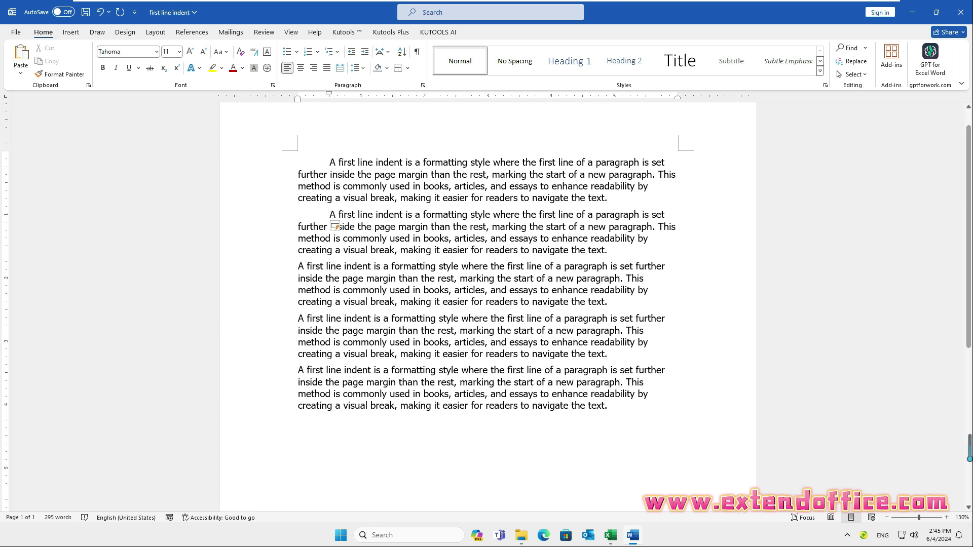
pyautogui.hotkey('ctrl', 'Down')
pyautogui.press('Tab')
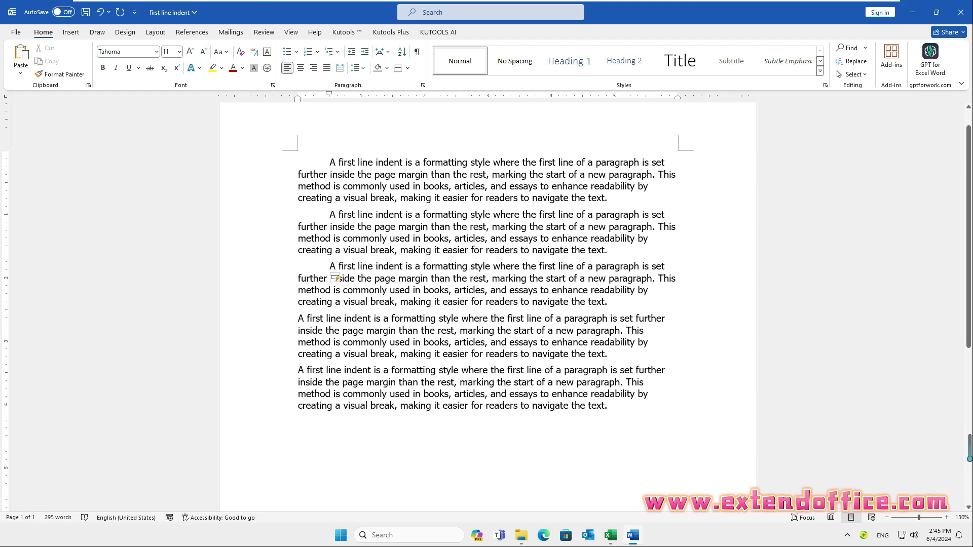
pyautogui.hotkey('ctrl', 'Down')
pyautogui.press('Tab')
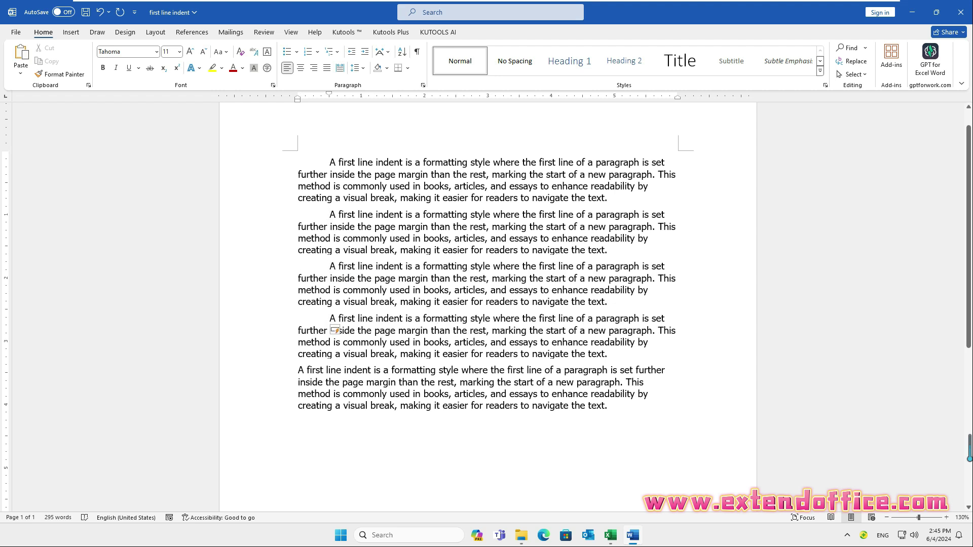
pyautogui.press('Tab')
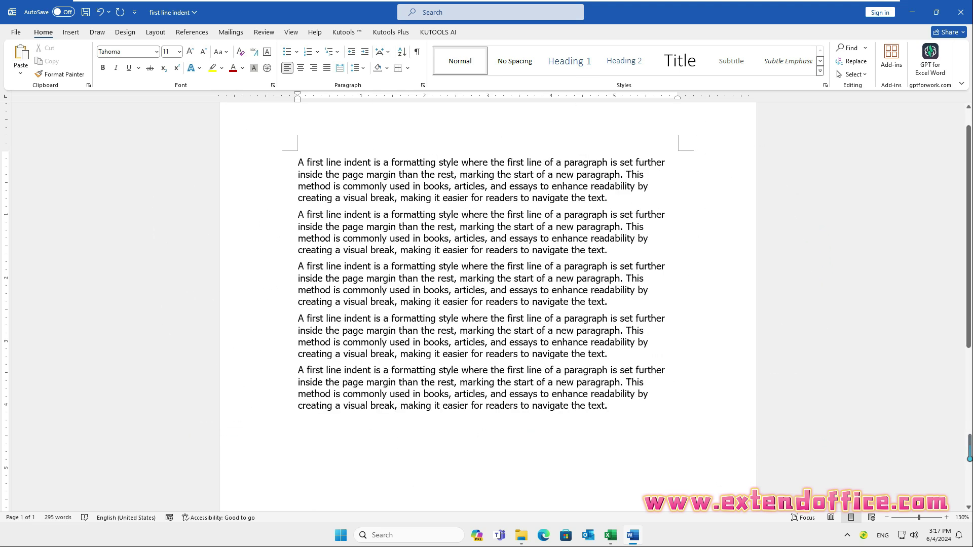
# Step: Select the whole document and set a First line special indent of 0.5" in the Paragraph dialog
pyautogui.hotkey('ctrl', 'a')
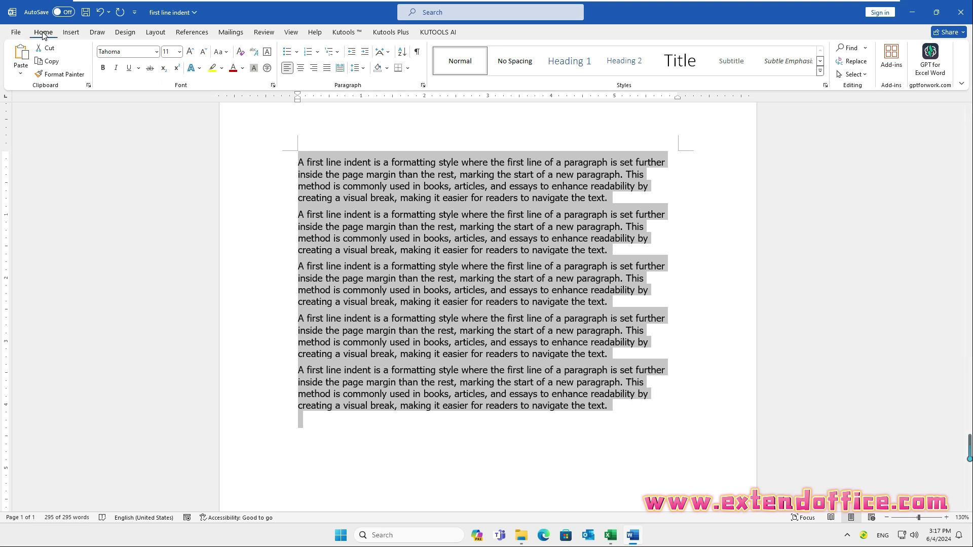
pyautogui.click(424, 86)
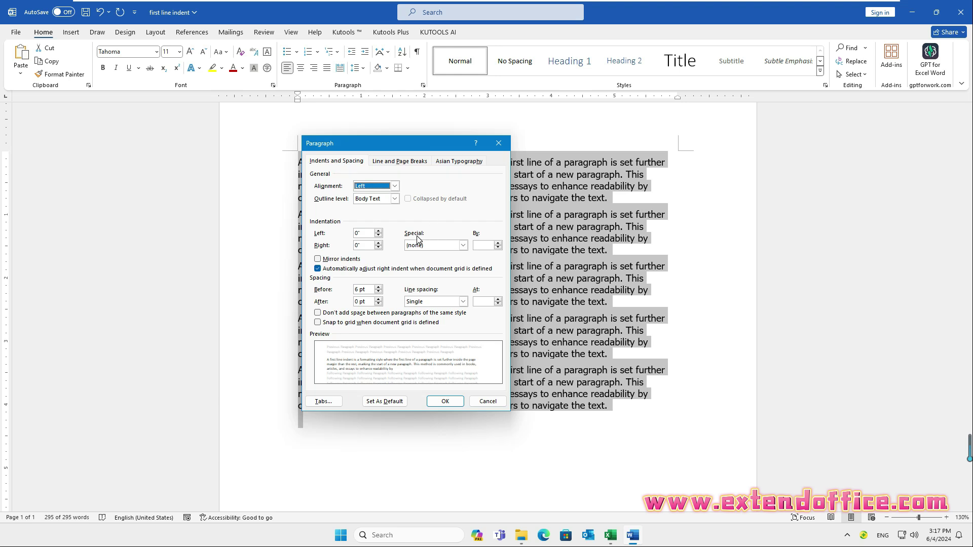
pyautogui.click(463, 245)
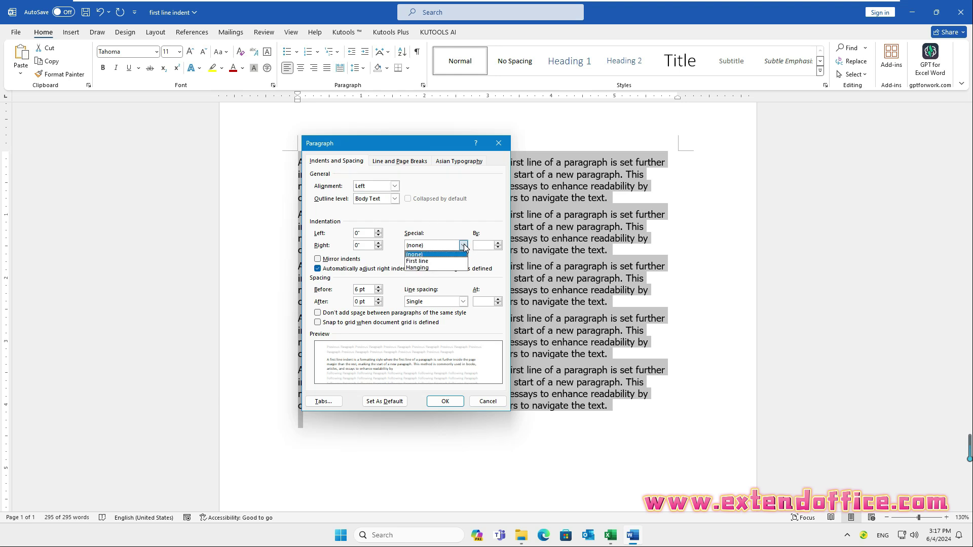
pyautogui.click(430, 261)
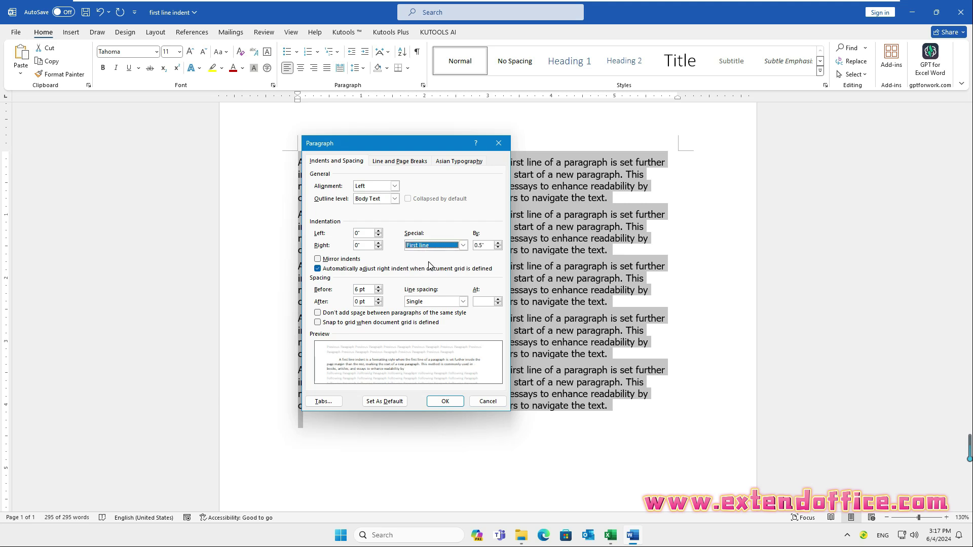
pyautogui.click(444, 402)
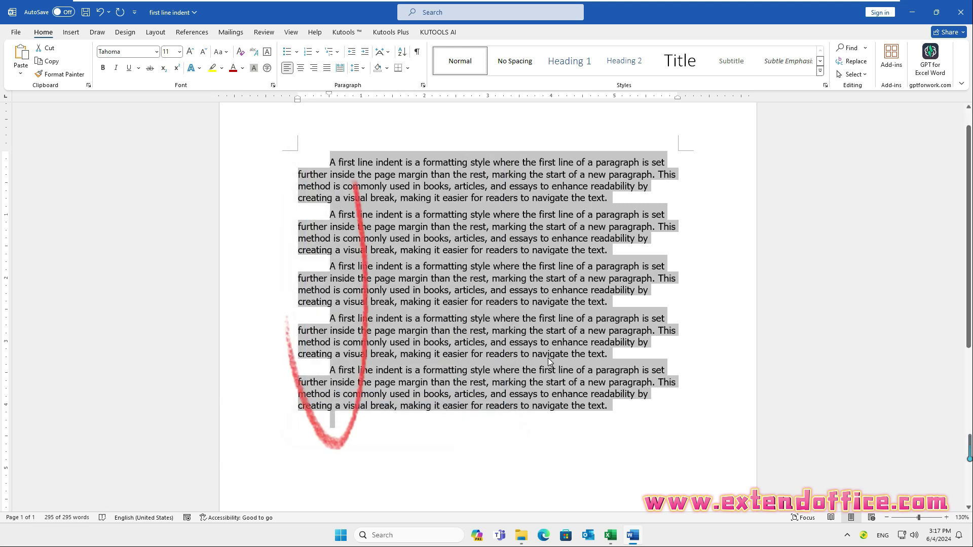
pyautogui.click(549, 357)
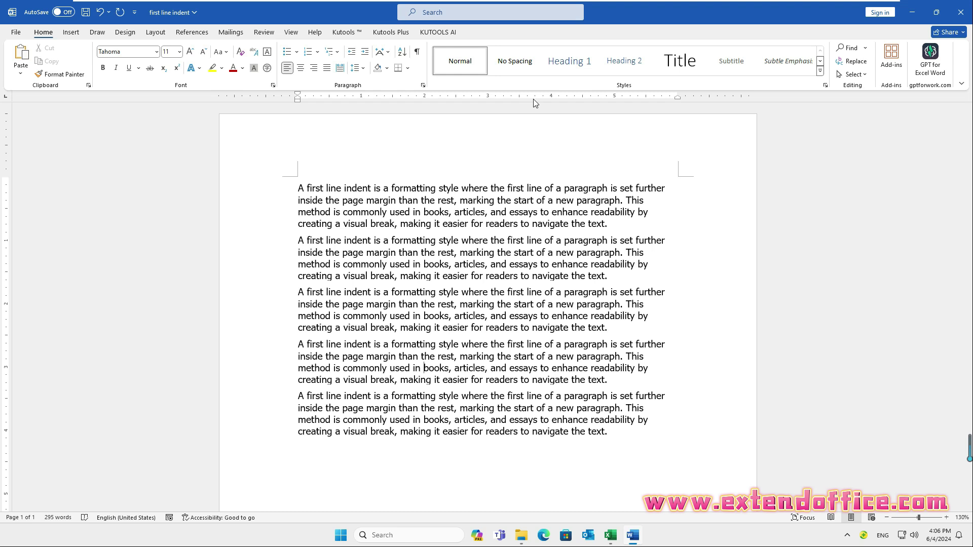
# Step: Go to the View tab to show the ruler above the page
pyautogui.click(291, 32)
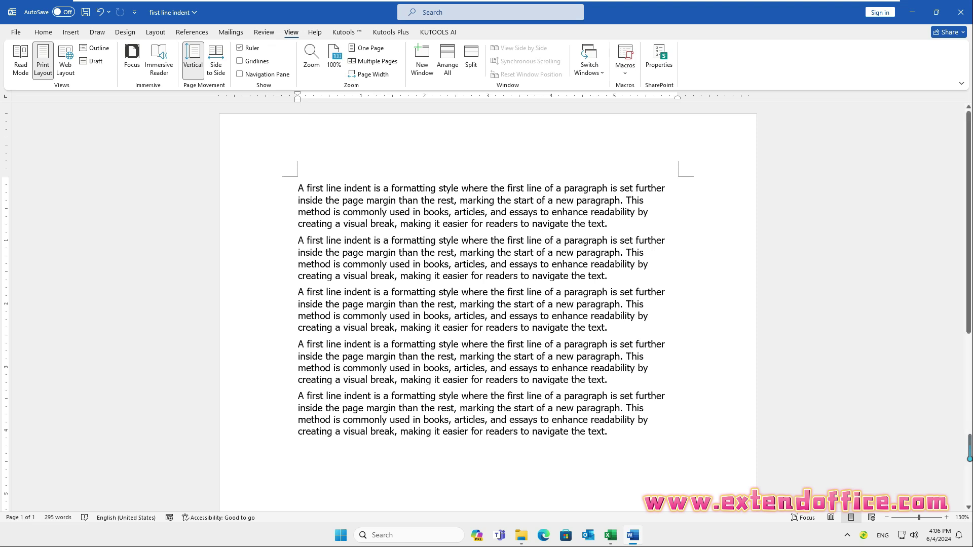
pyautogui.moveTo(298, 188); pyautogui.dragTo(610, 431)
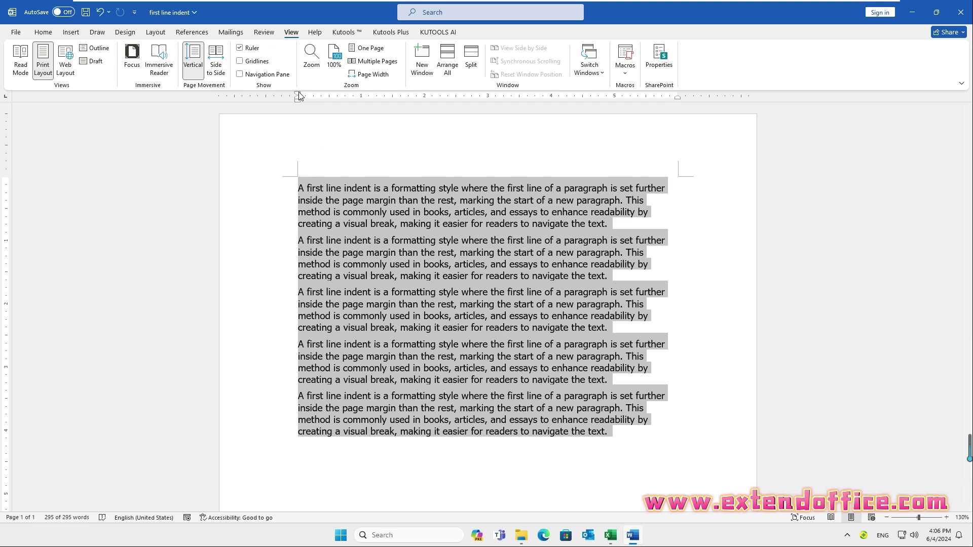
pyautogui.moveTo(299, 95); pyautogui.dragTo(333, 100)
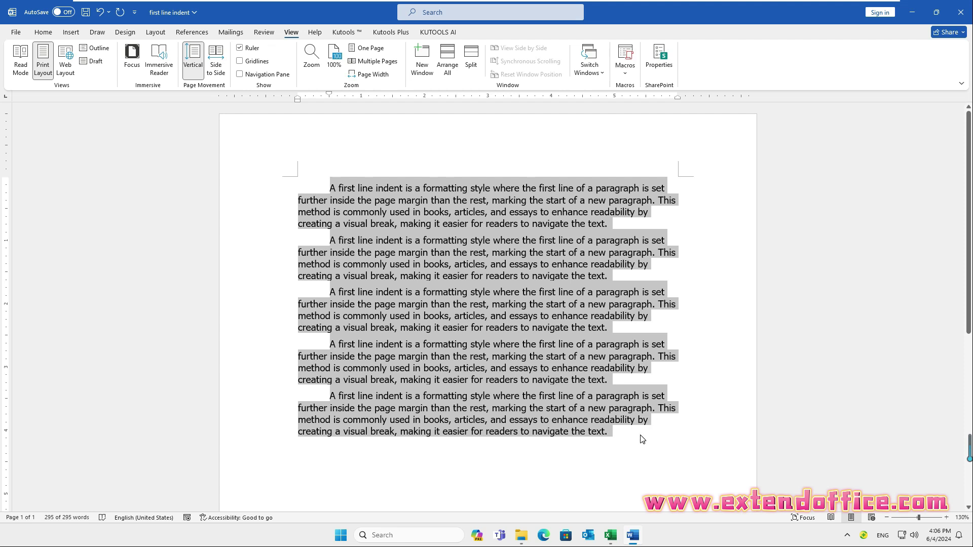
pyautogui.hotkey('ctrl', 'z')
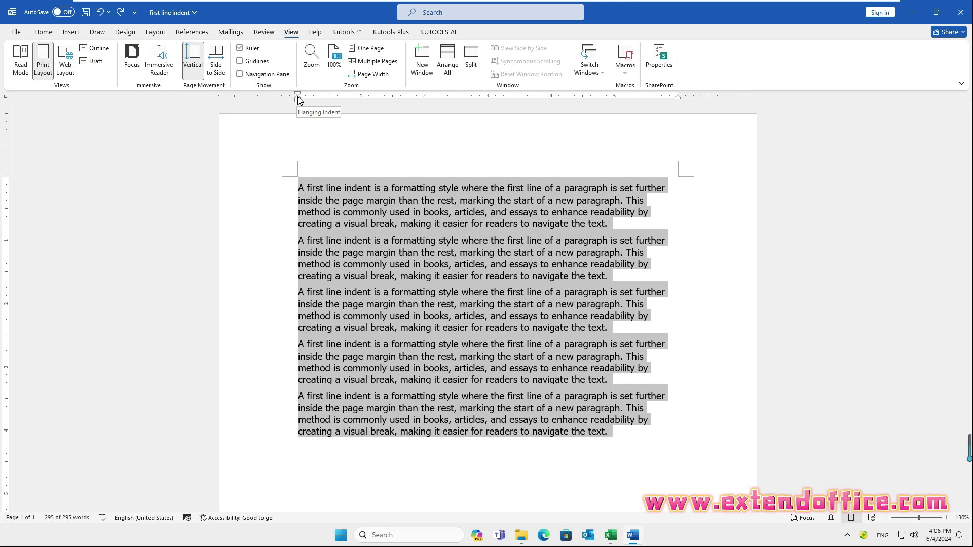
# Step: Try the Hanging and Left Indent ruler markers, undoing both so only first-line indents remain
pyautogui.moveTo(298, 100); pyautogui.dragTo(339, 102)
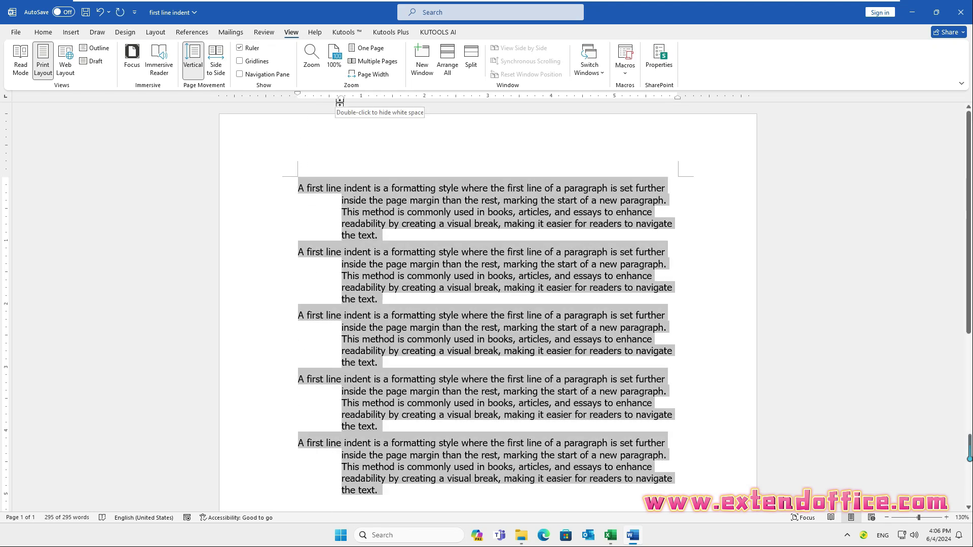
pyautogui.hotkey('ctrl', 'z')
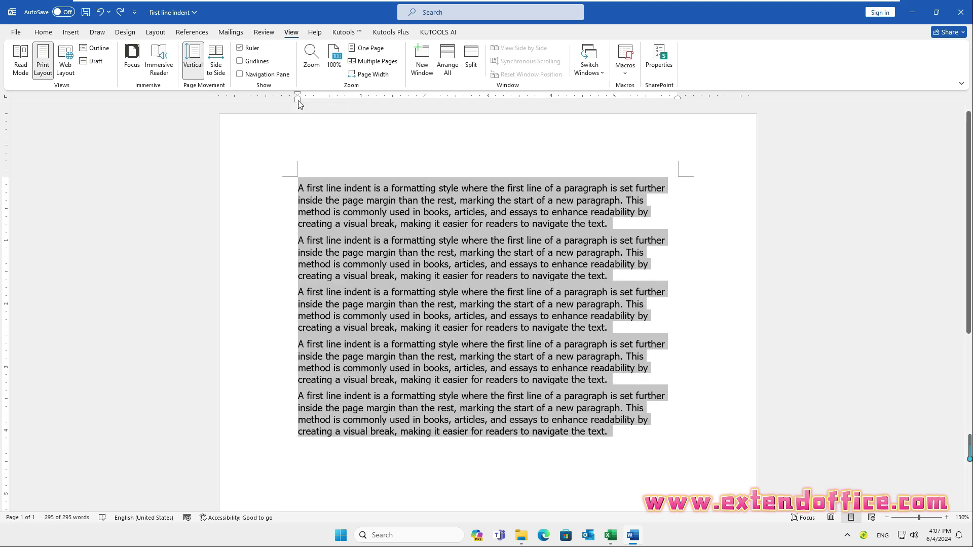
pyautogui.moveTo(298, 104); pyautogui.dragTo(354, 107)
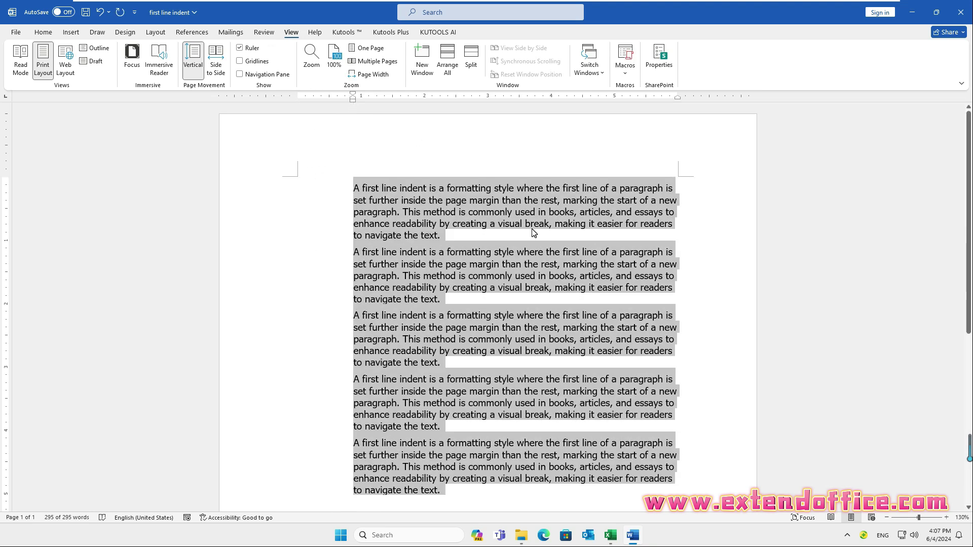
pyautogui.hotkey('ctrl', 'z')
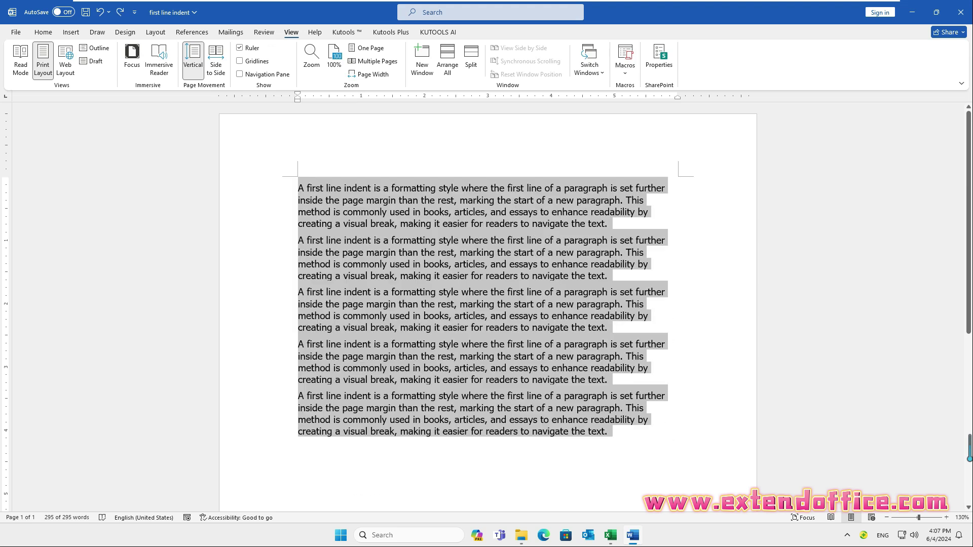
pyautogui.click(643, 434)
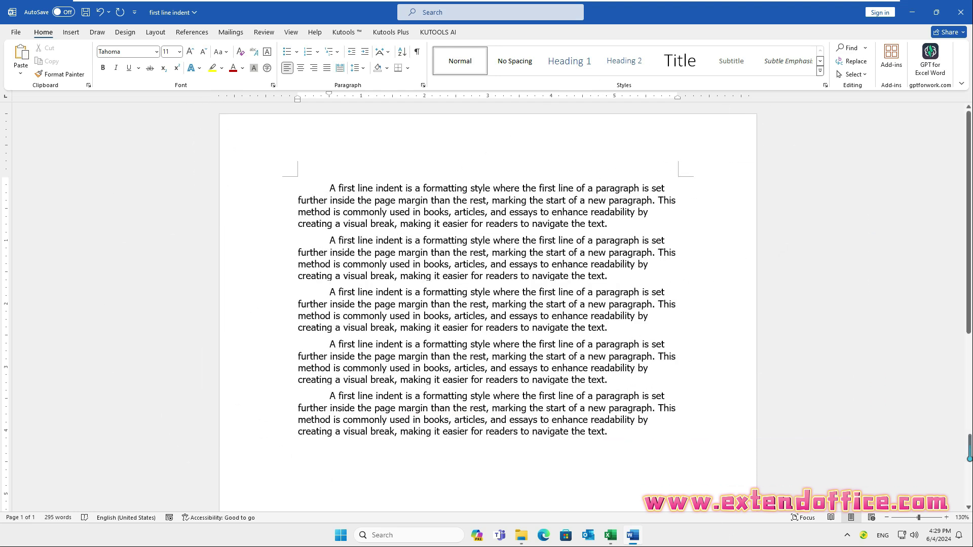
# Step: Select all five paragraphs and set Special indent to (none) in the Paragraph dialog
pyautogui.moveTo(329, 188); pyautogui.dragTo(633, 449)
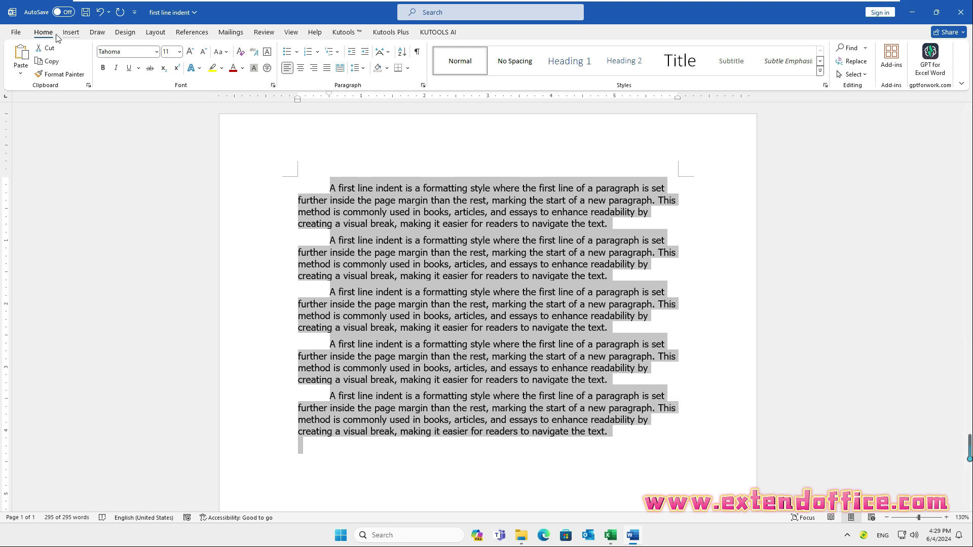
pyautogui.click(423, 88)
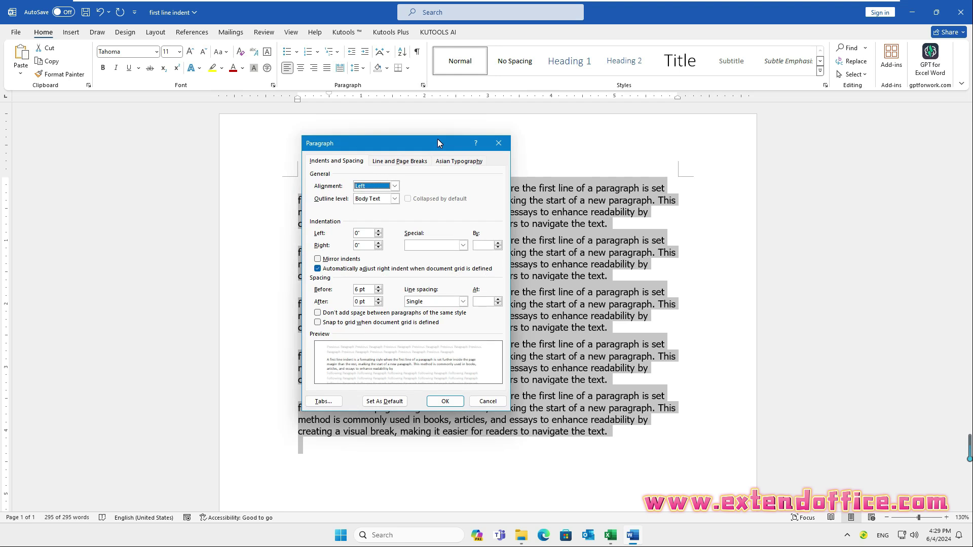
pyautogui.click(463, 246)
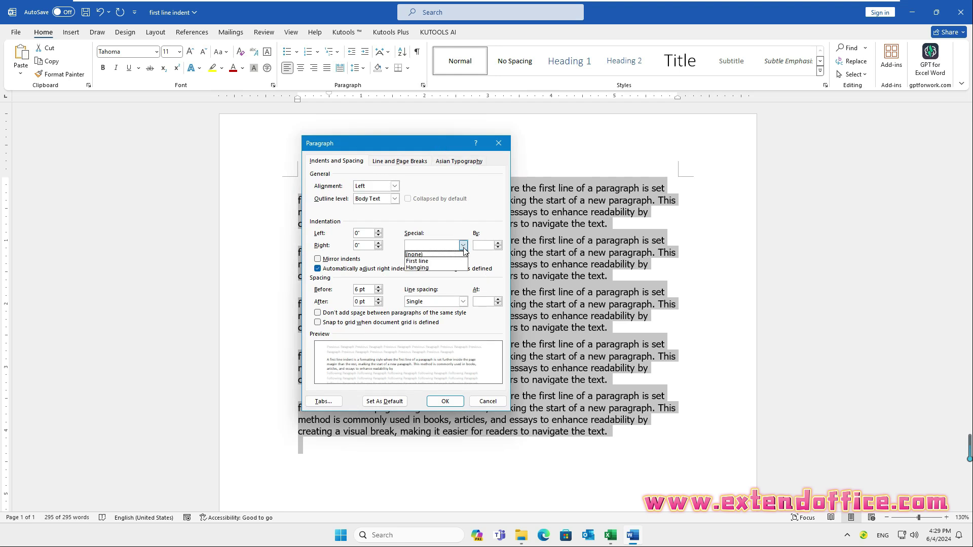
pyautogui.click(435, 260)
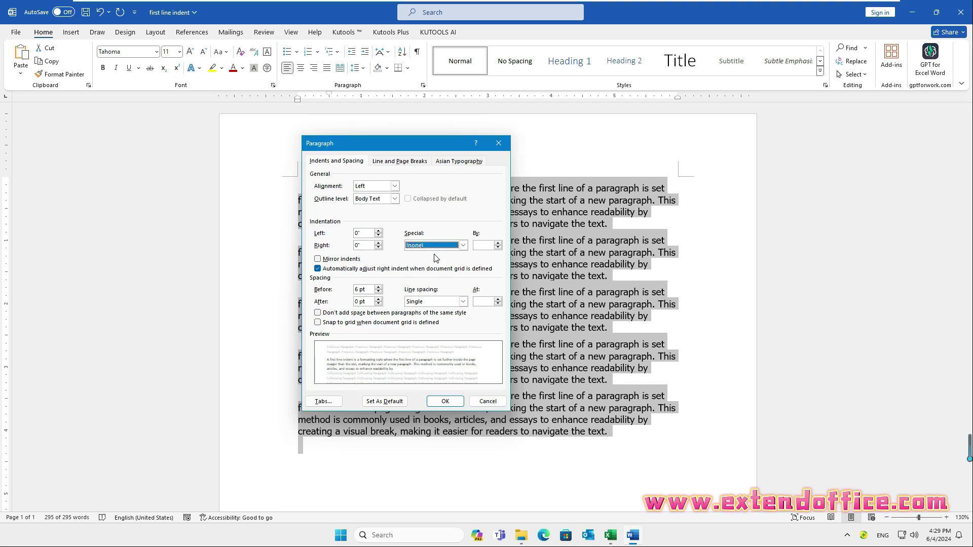
pyautogui.click(445, 403)
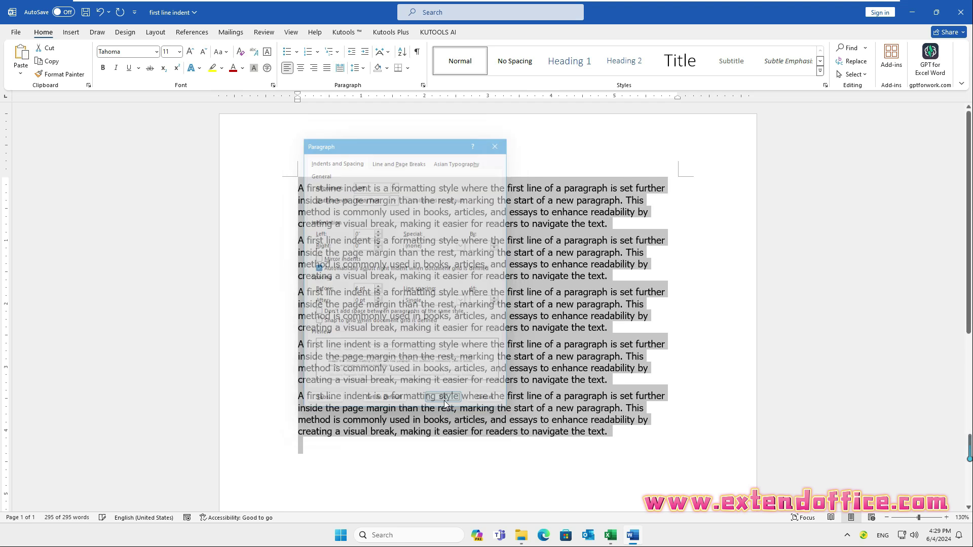
pyautogui.click(645, 435)
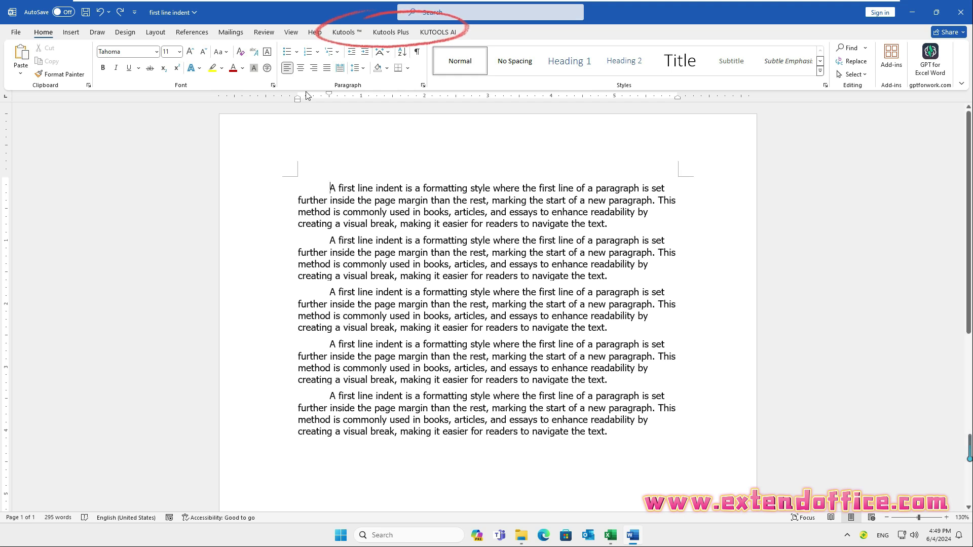
# Step: Run Kutools Indents > Remove All First Line Indents on the document
pyautogui.click(343, 32)
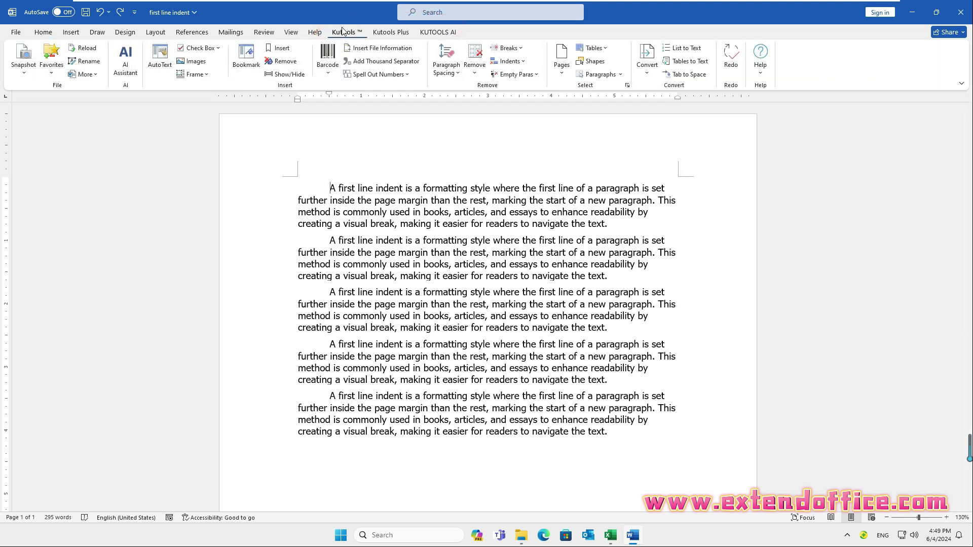
pyautogui.click(527, 61)
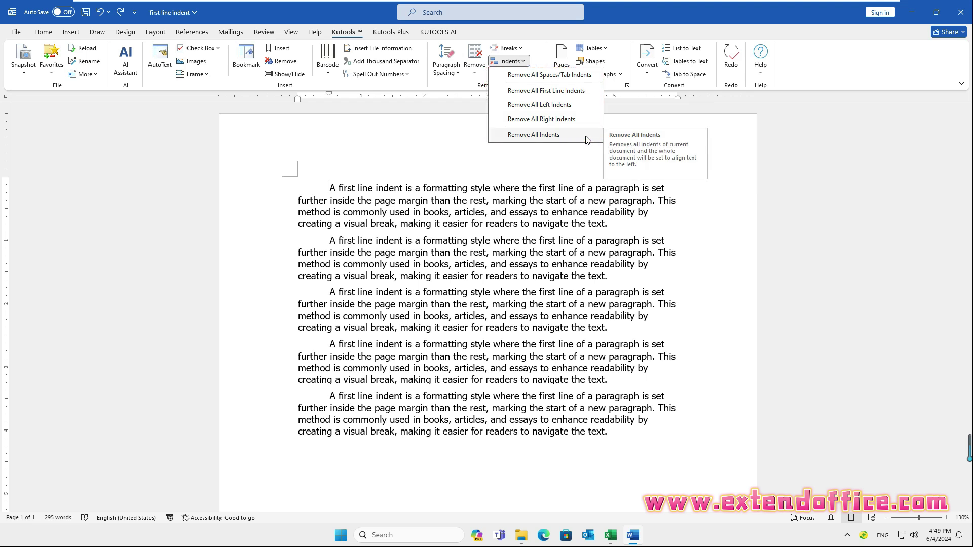
pyautogui.click(555, 93)
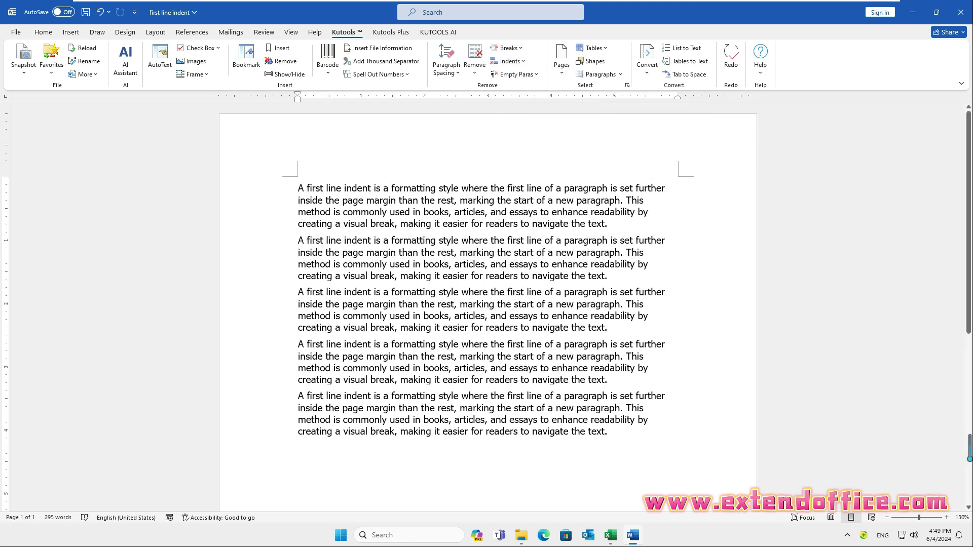